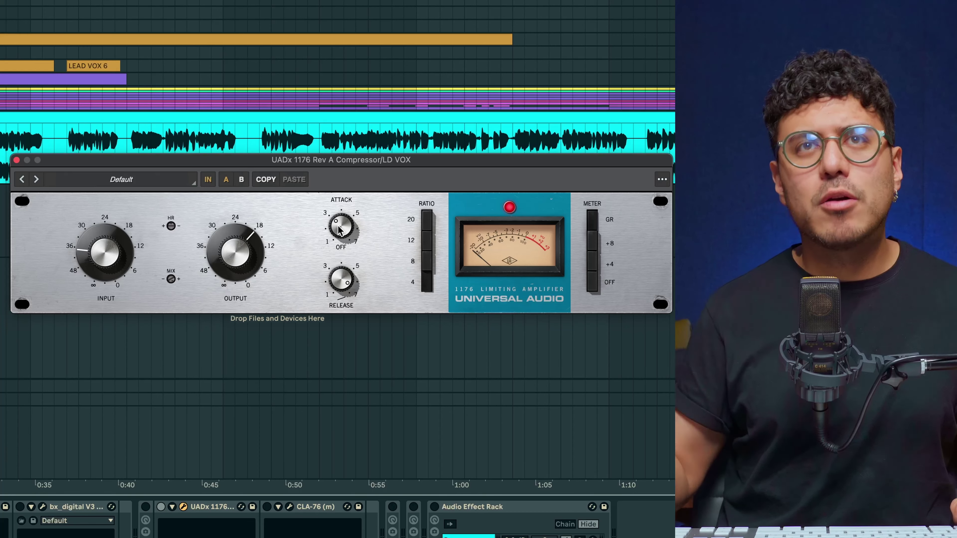
Enable the UADx 1176 Rev A compressor on the lead vocal and toggle it during playback to compare the sound with and without compression
left_click_drag(339, 230, 347, 110)
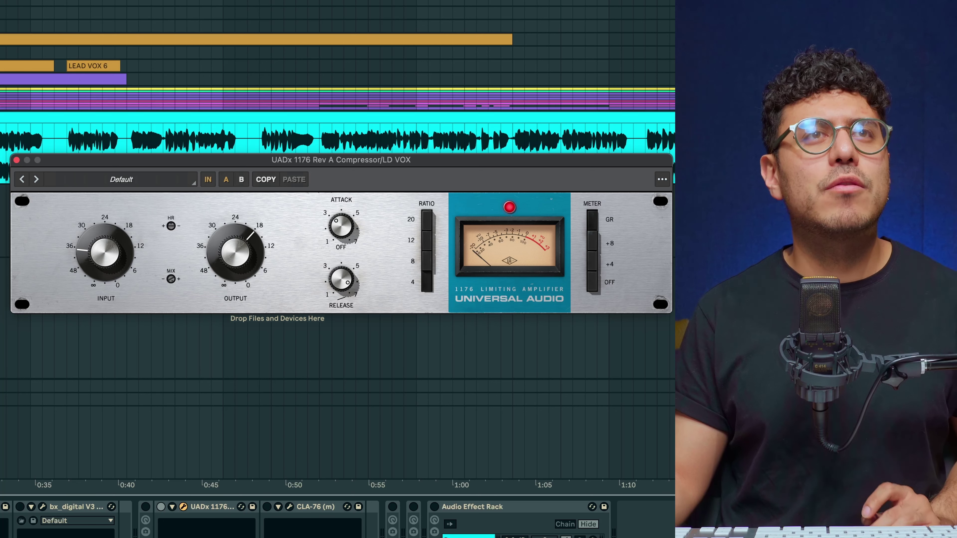
left_click_drag(0, 141, 37, 143)
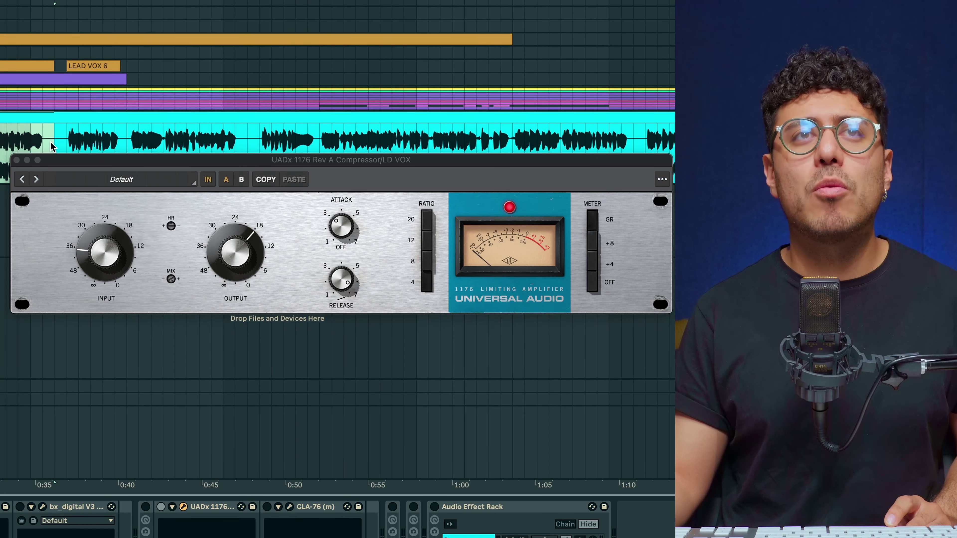
key("Escape")
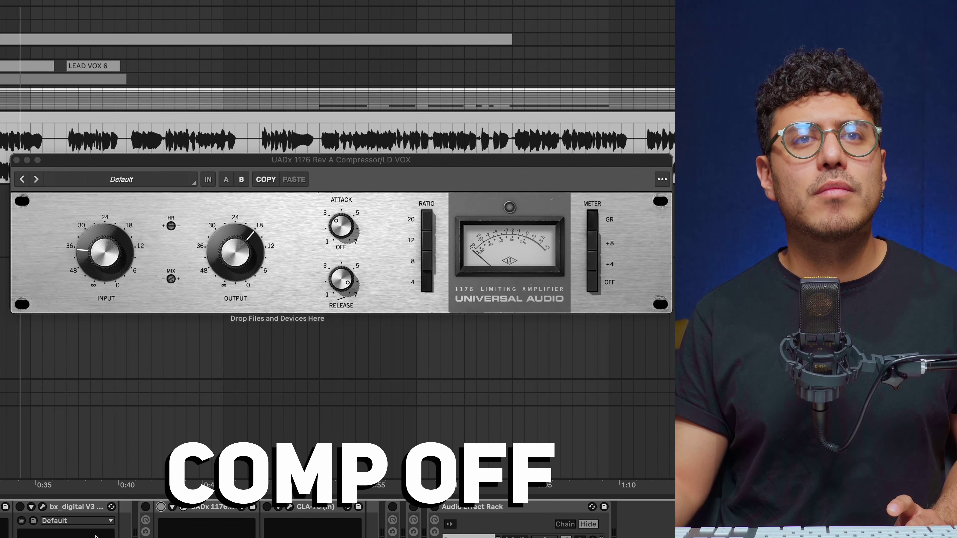
left_click(146, 506)
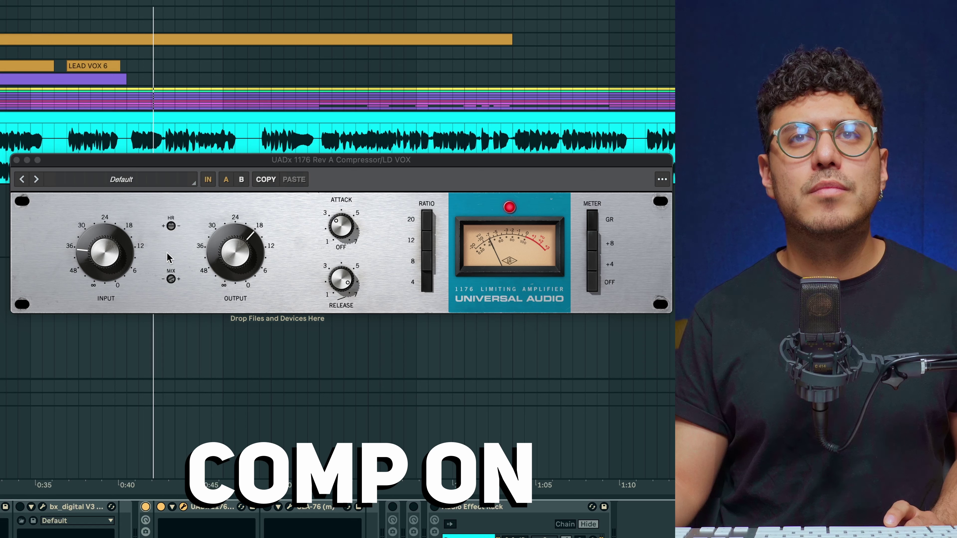
left_click(161, 507)
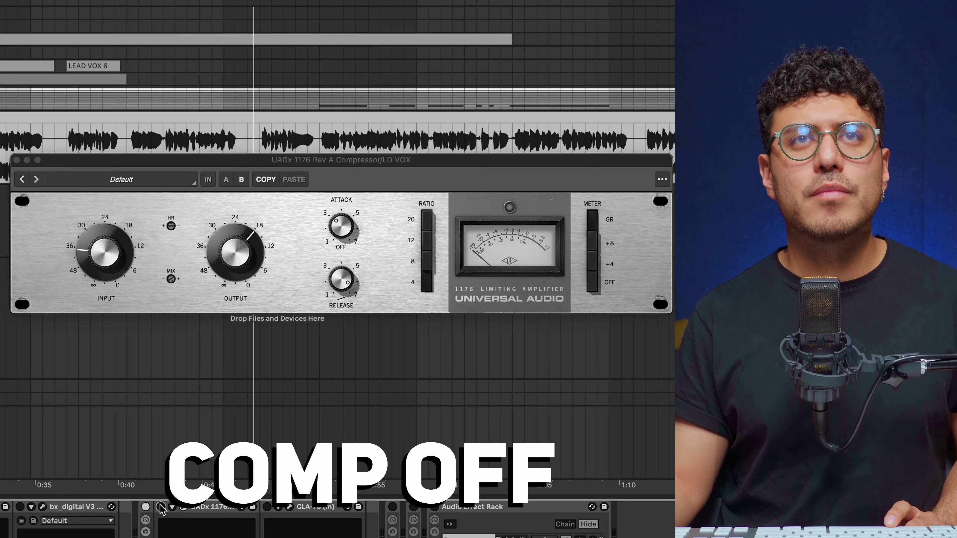
left_click(161, 506)
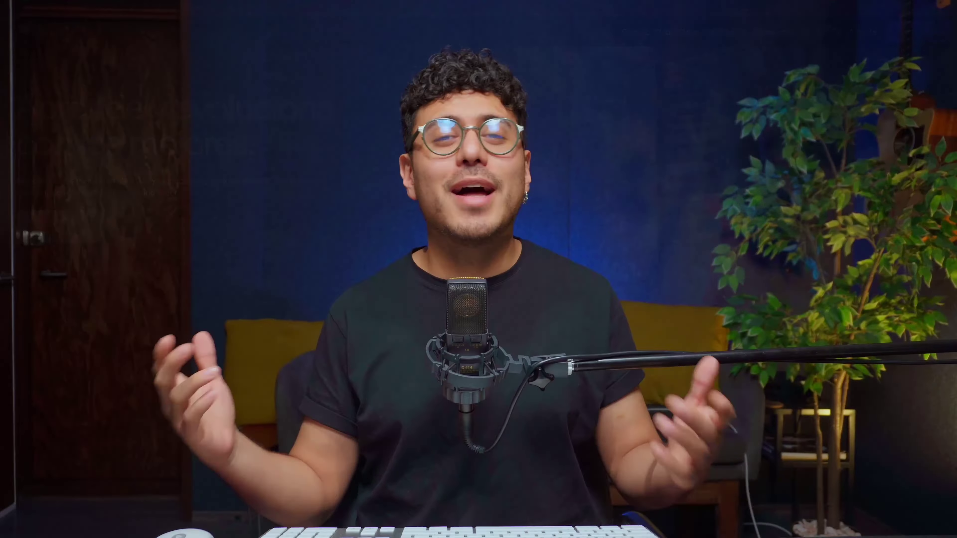
Switch to the browser and look through the Aulart home page's mentor classes and catalogue section
scroll(64, 37, "down", 10)
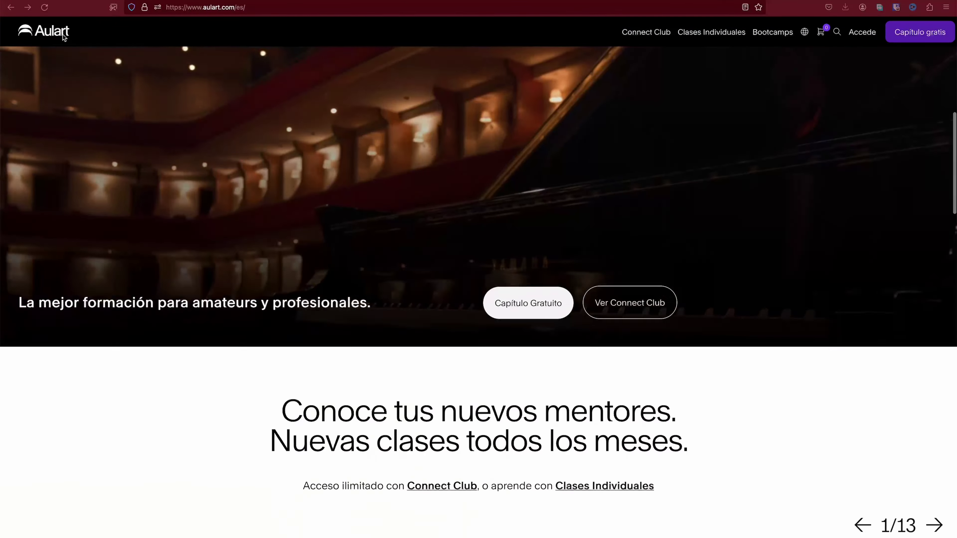
scroll(64, 37, "down", 8)
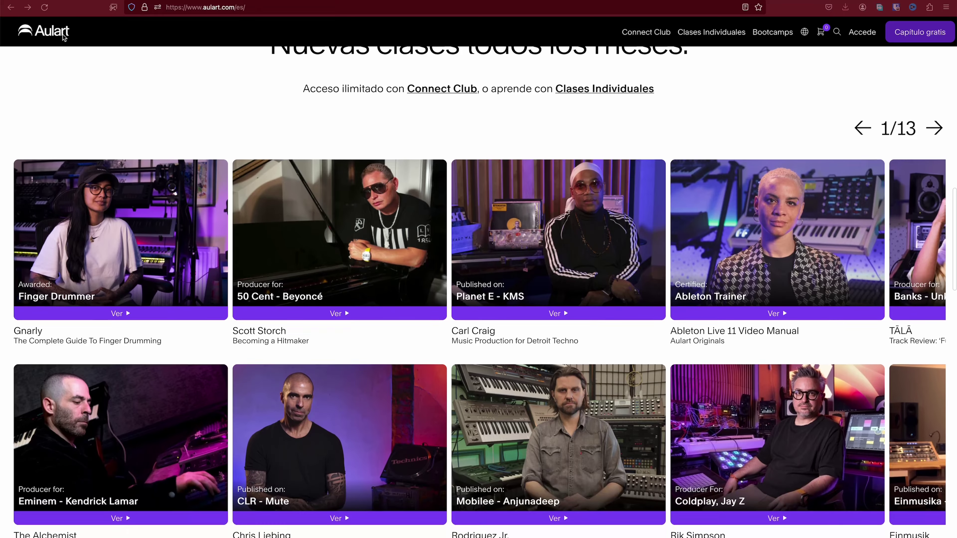
scroll(64, 37, "down", 8)
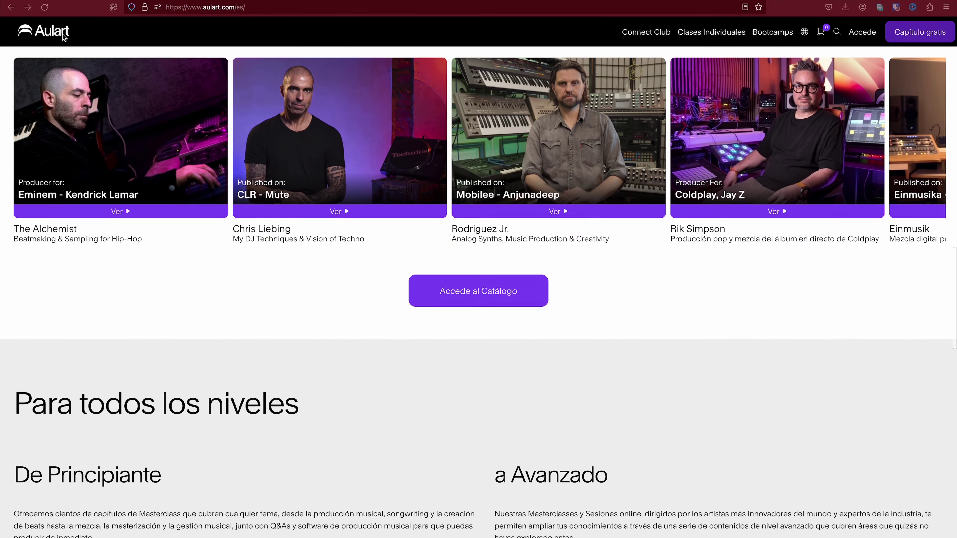
scroll(64, 37, "down", 6)
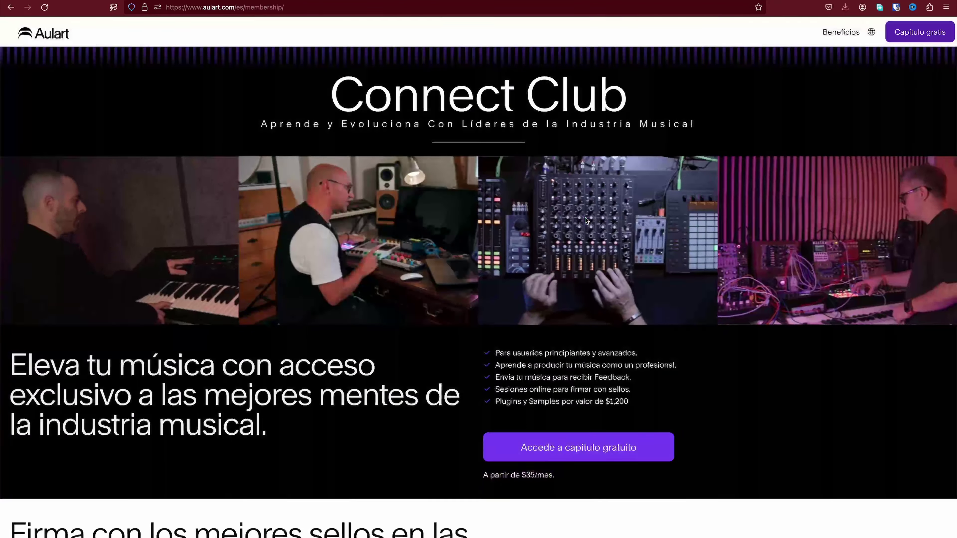
Look through the Connect Club membership page, including its feedback sessions, masterclass chapters and instructor list
scroll(585, 220, "down", 8)
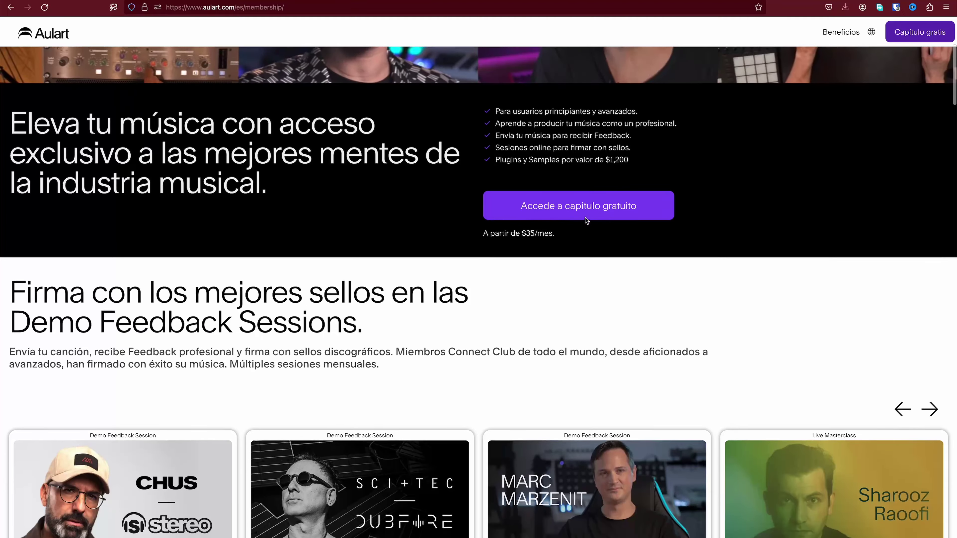
scroll(585, 221, "down", 10)
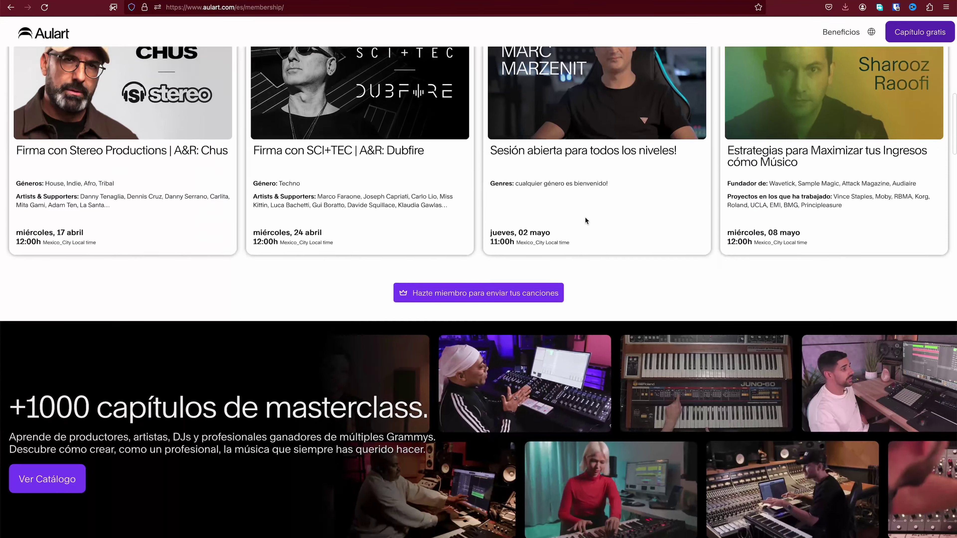
scroll(585, 219, "down", 8)
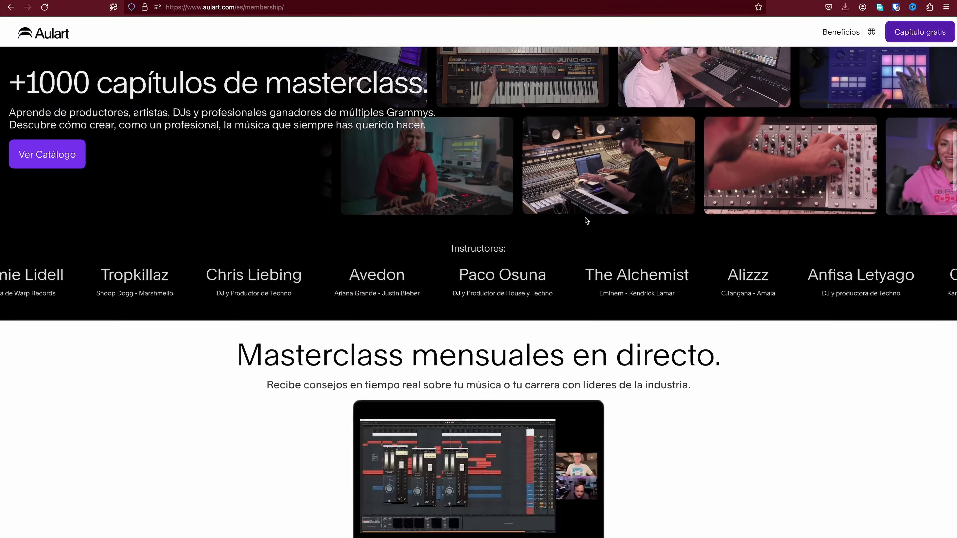
scroll(585, 218, "down", 10)
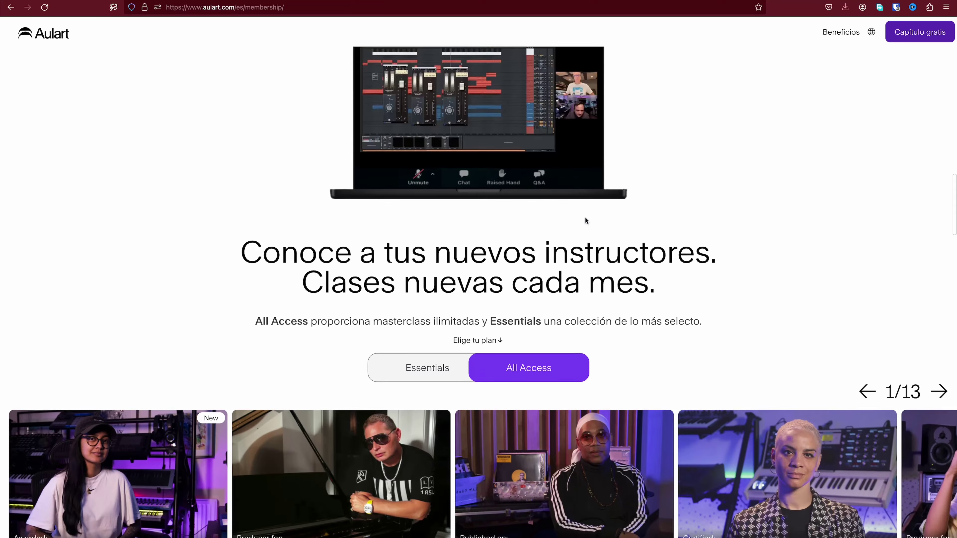
scroll(585, 217, "down", 1)
scroll(640, 145, "down", 9)
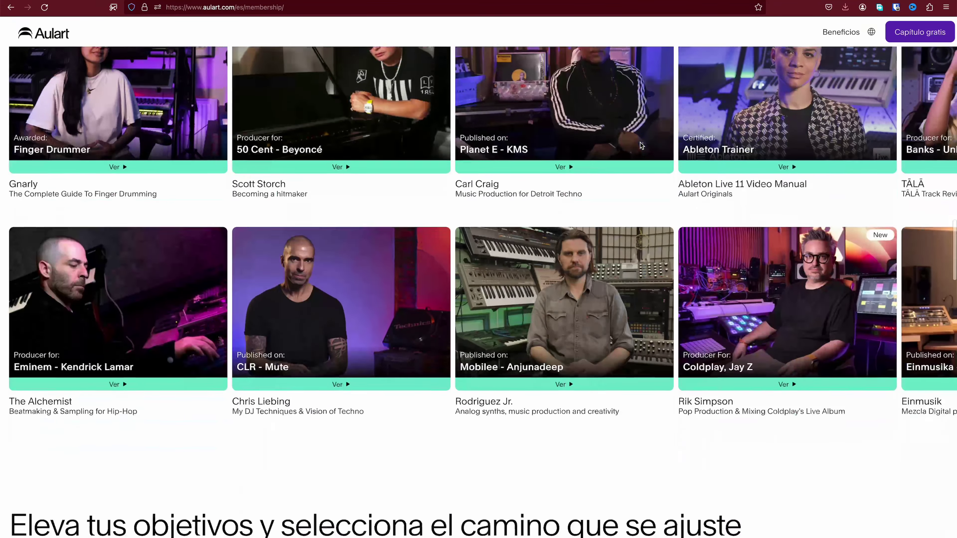
scroll(640, 145, "down", 4)
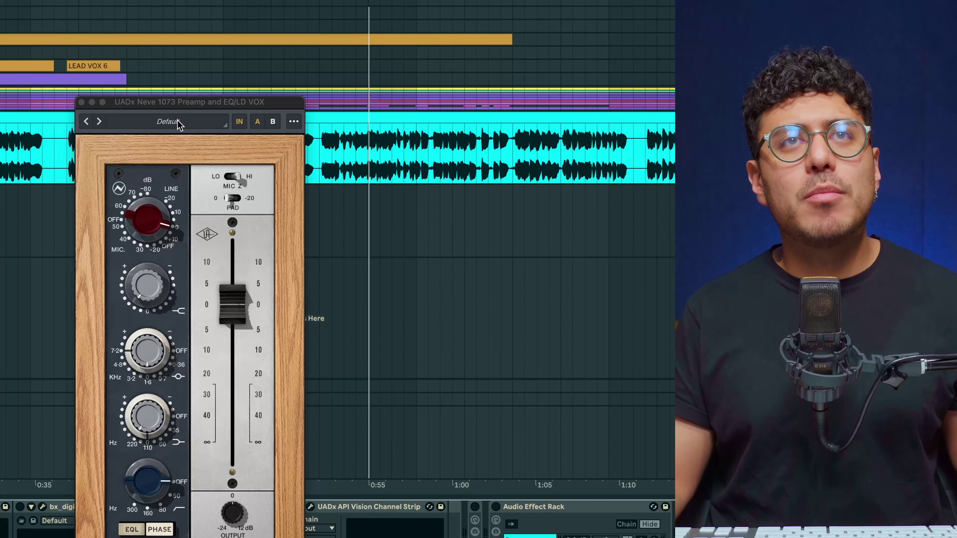
Reposition the UADx Neve 1073 window, play the lead vocal from bar 11 and toggle the EQ to compare the sound with and without it
left_click_drag(173, 109, 320, 23)
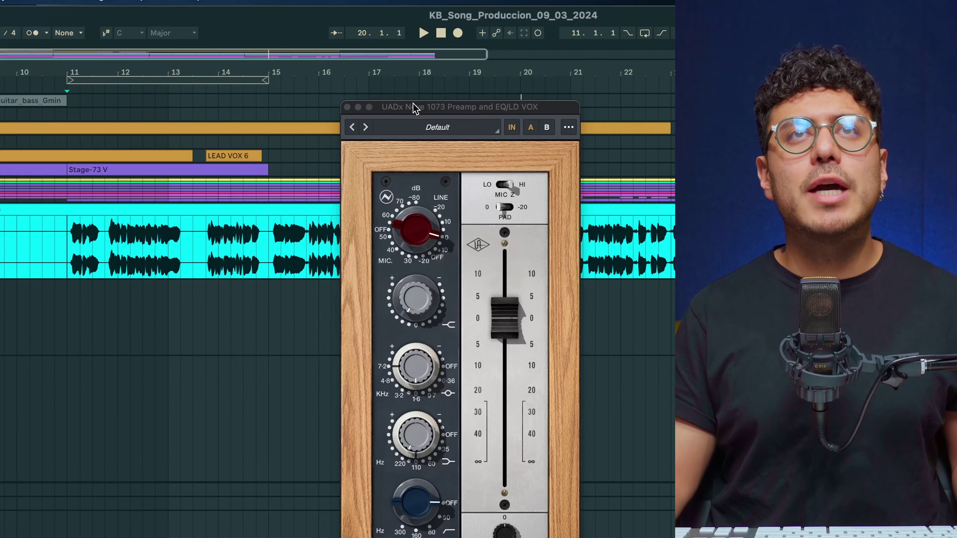
left_click_drag(298, 23, 349, 0)
left_click(66, 236)
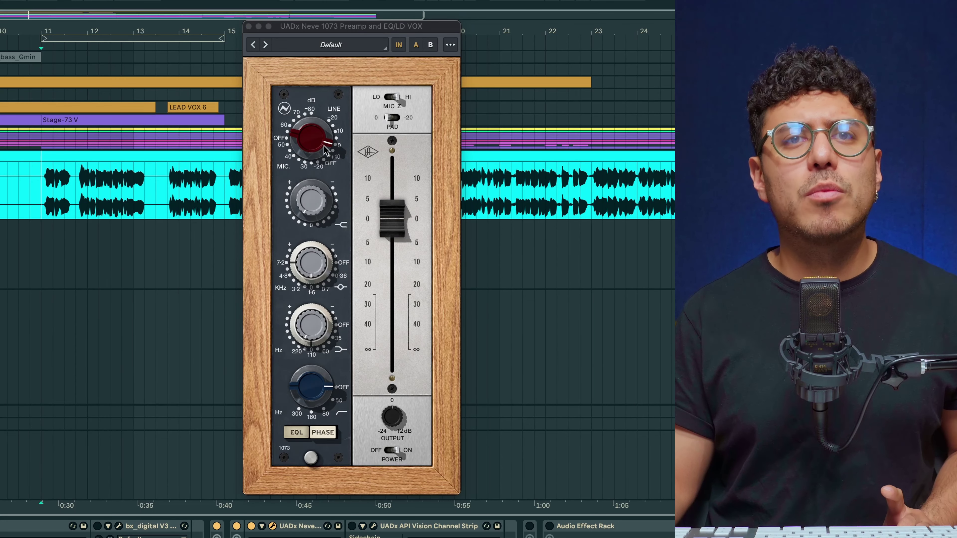
key("space")
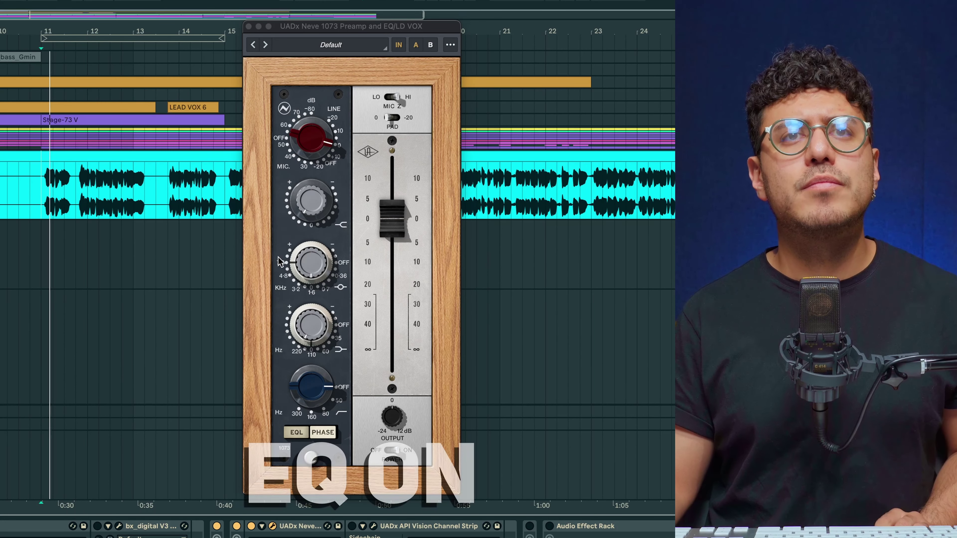
left_click(251, 526)
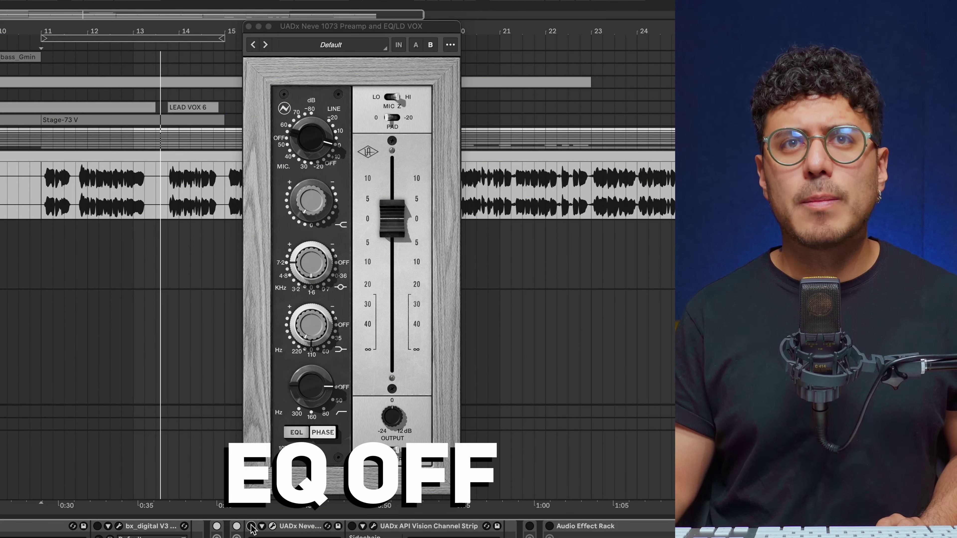
left_click(251, 526)
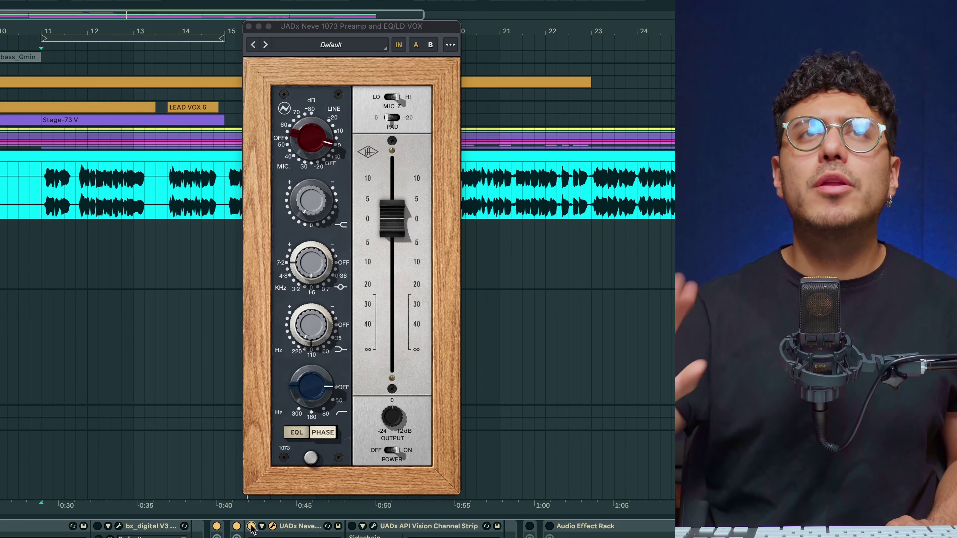
left_click(251, 526)
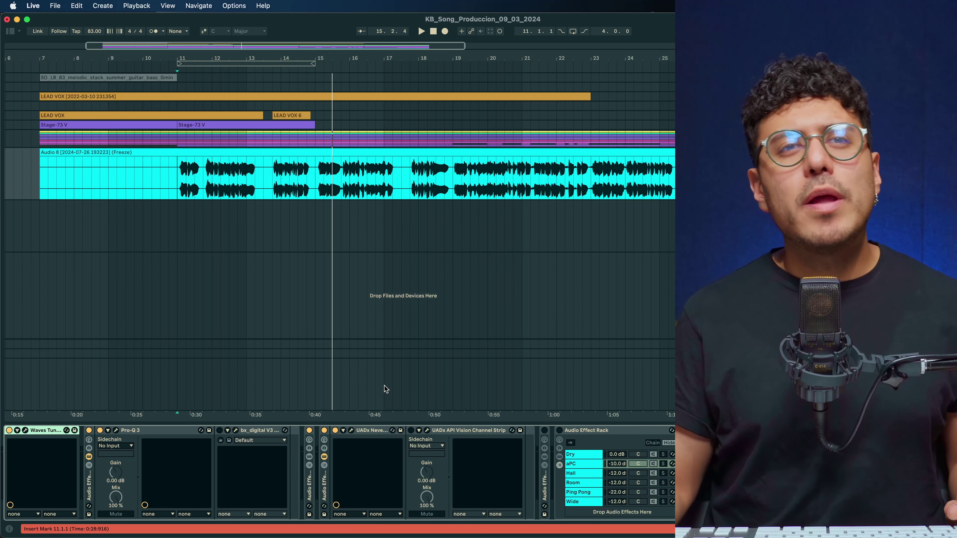
Collapse the compressor and EQ racks on the LD VOX track and expand the rack containing Decapitator and Saturn 2
left_click(309, 457)
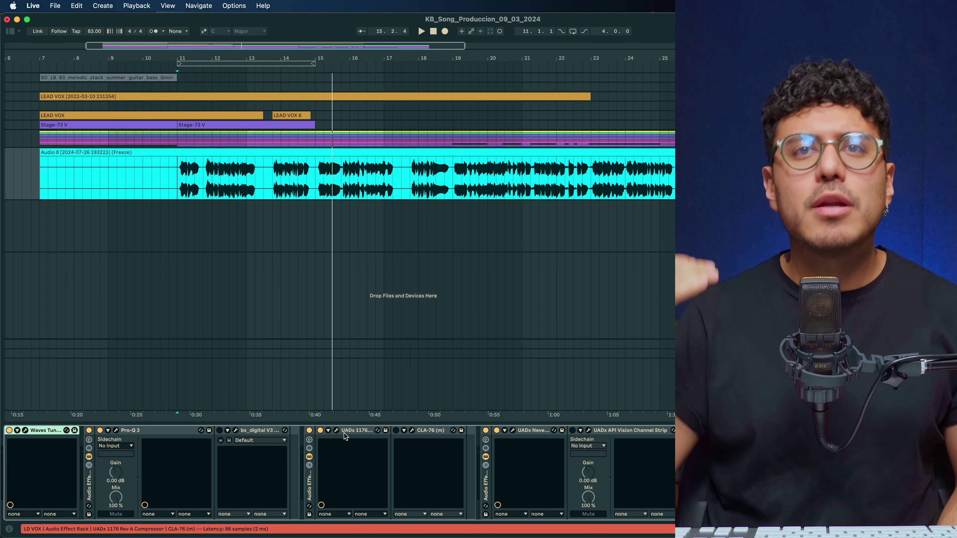
left_click(308, 459)
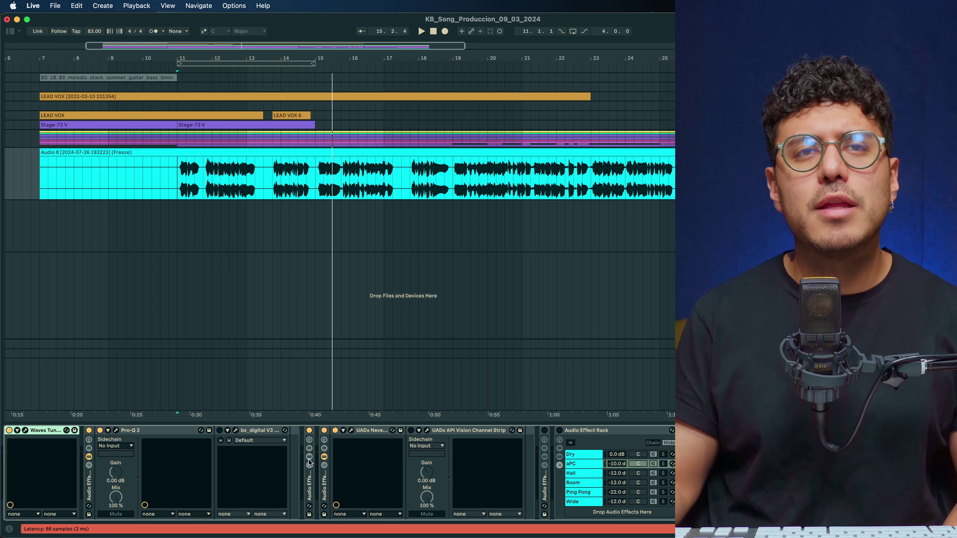
left_click(324, 457)
left_click(339, 457)
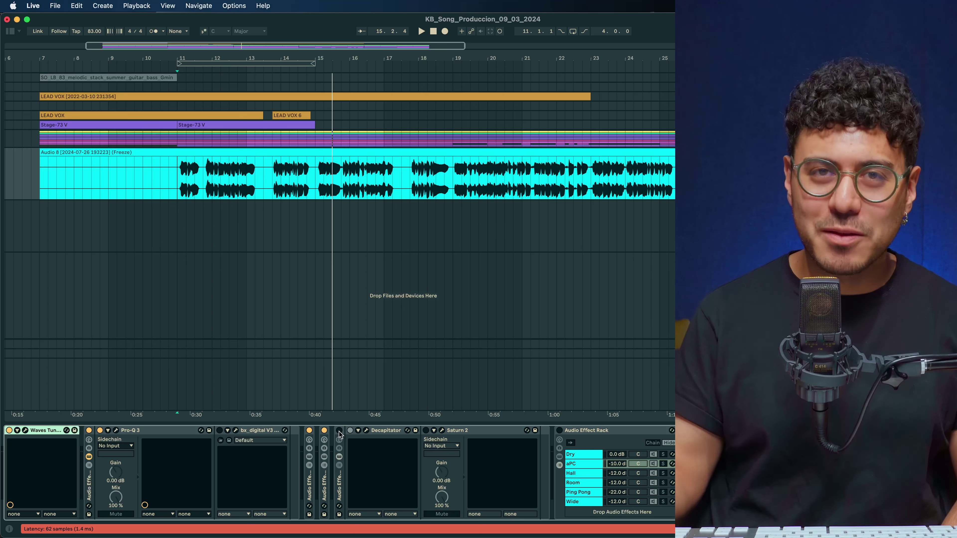
Enable Decapitator and its rack on the LD VOX track, with the plugin window open over the arrangement
left_click(367, 430)
left_click_drag(276, 124, 274, 224)
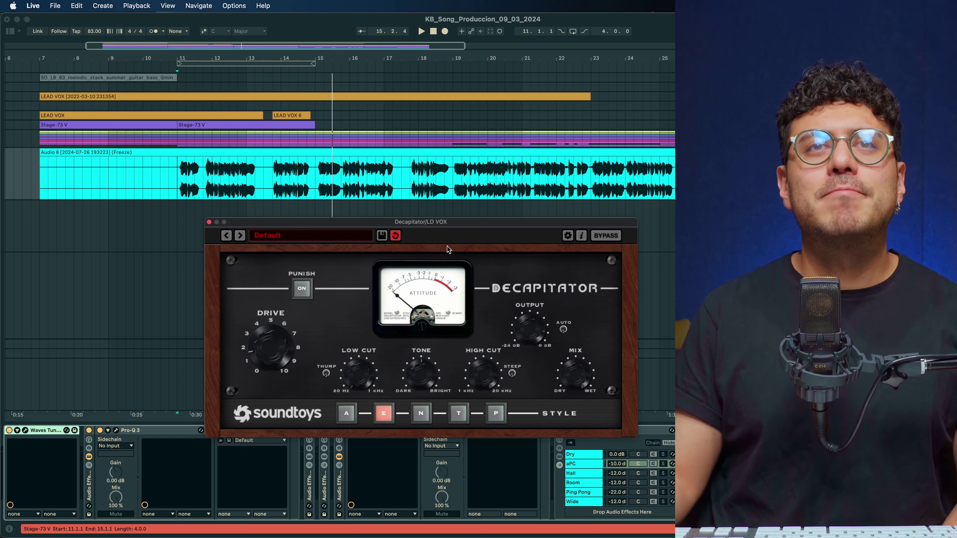
left_click_drag(442, 221, 459, 168)
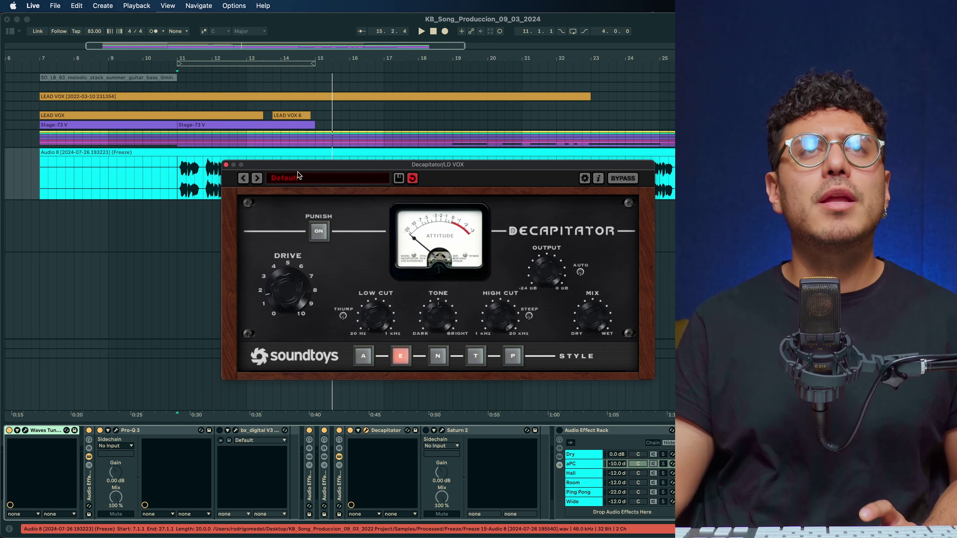
left_click_drag(299, 166, 292, 171)
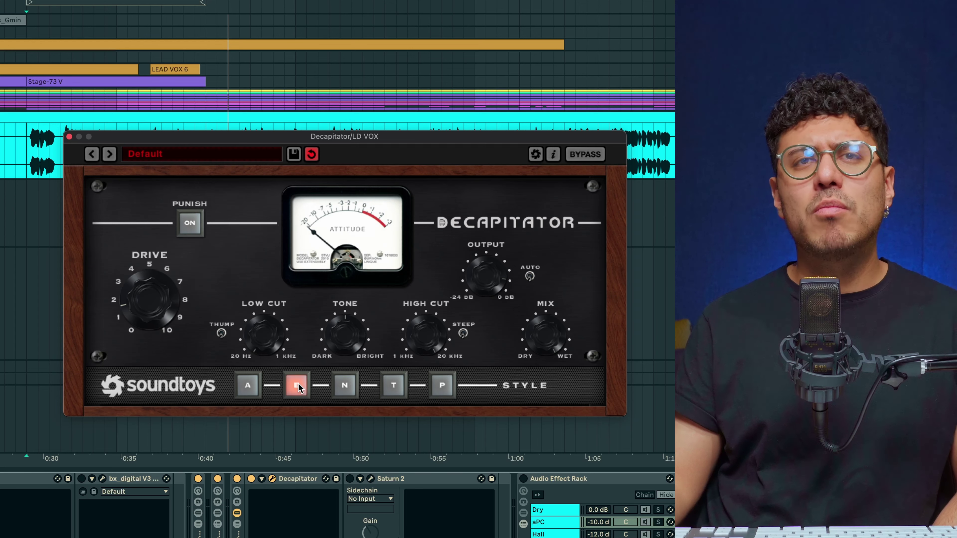
Try the T and P saturation styles in Decapitator, and return the style to E
left_click(392, 385)
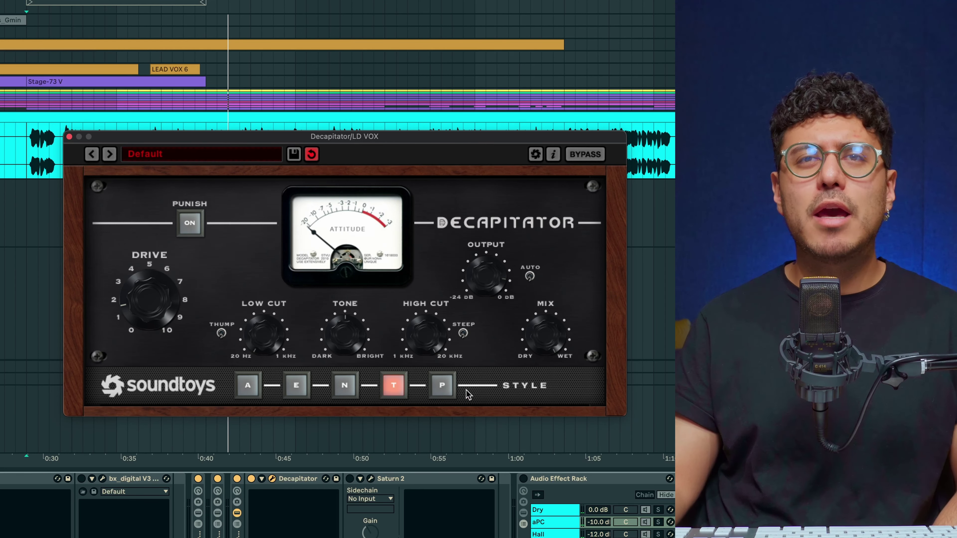
left_click(442, 387)
left_click(305, 385)
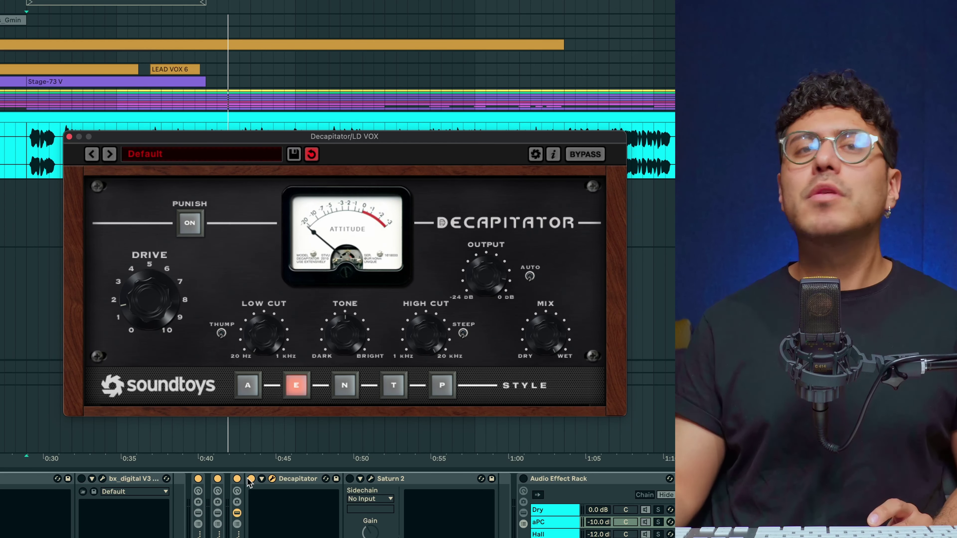
Play the lead vocal and toggle Decapitator's bypass repeatedly to compare the sound with and without saturation
key("space")
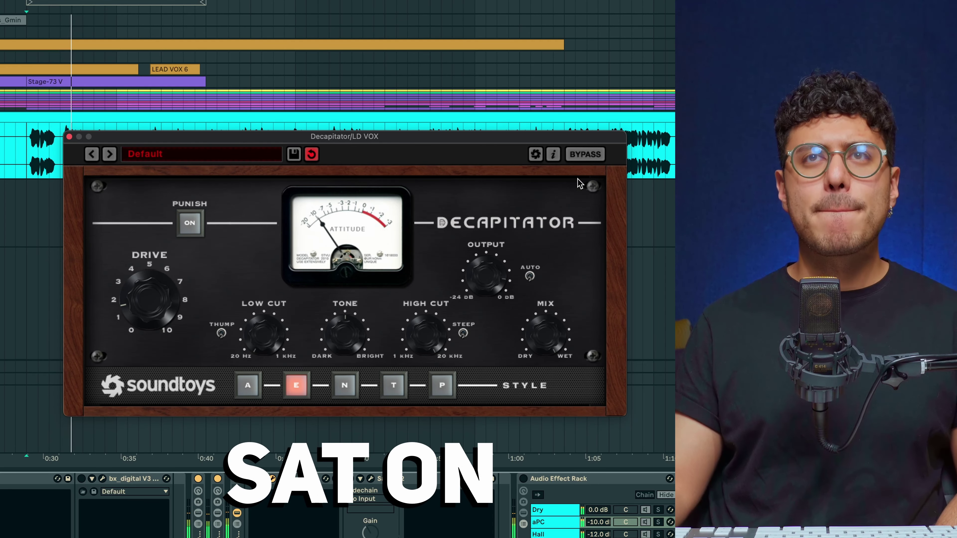
left_click(590, 158)
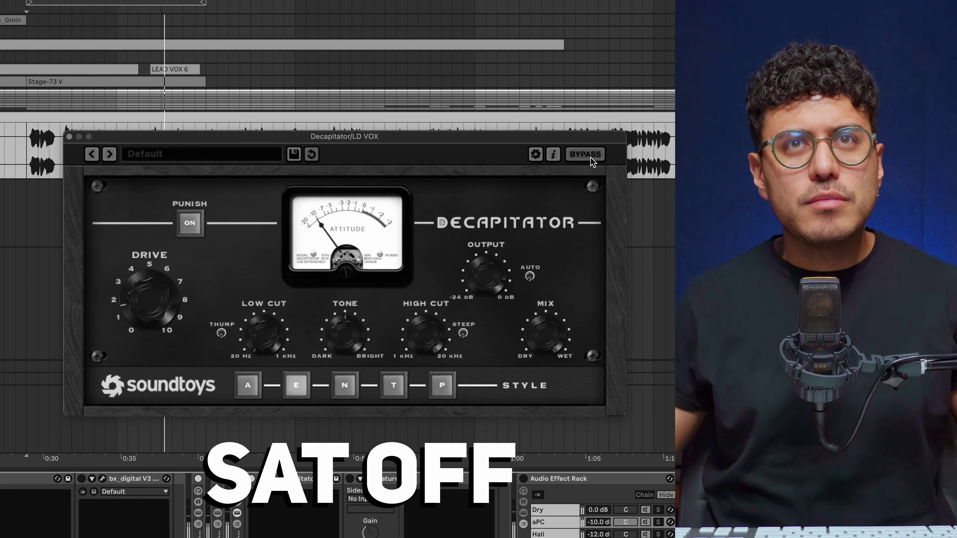
left_click(590, 157)
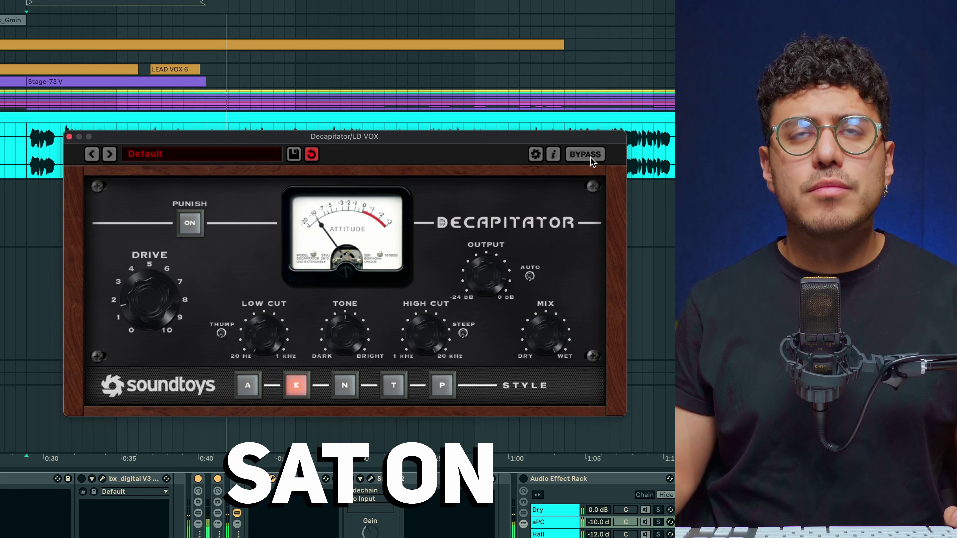
left_click(590, 158)
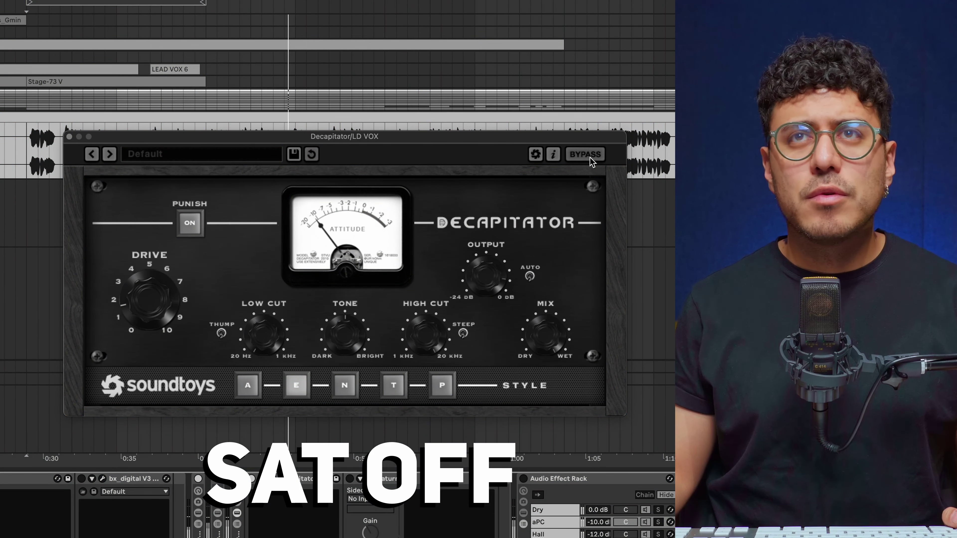
left_click(590, 158)
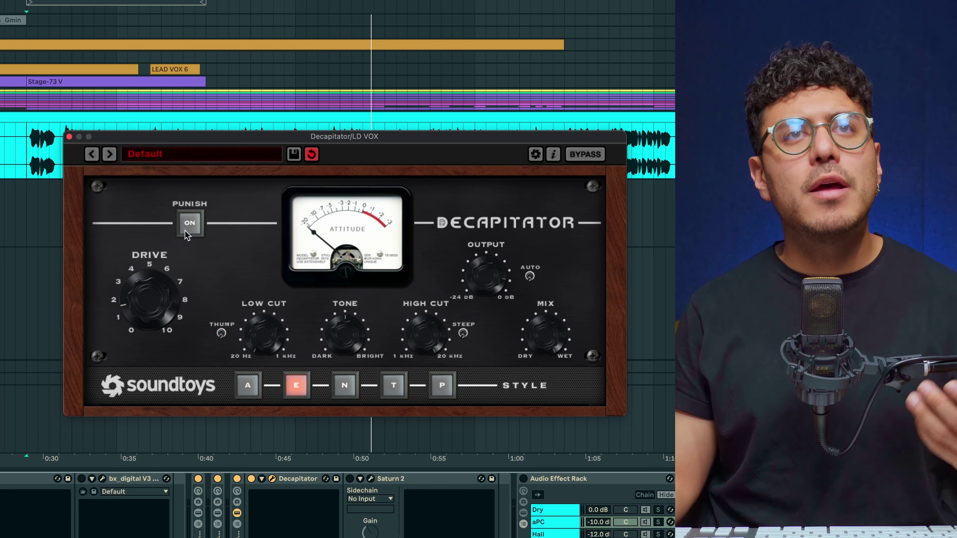
Try Decapitator's Punish mode while playing the lead vocal, and switch it off again
left_click(189, 225)
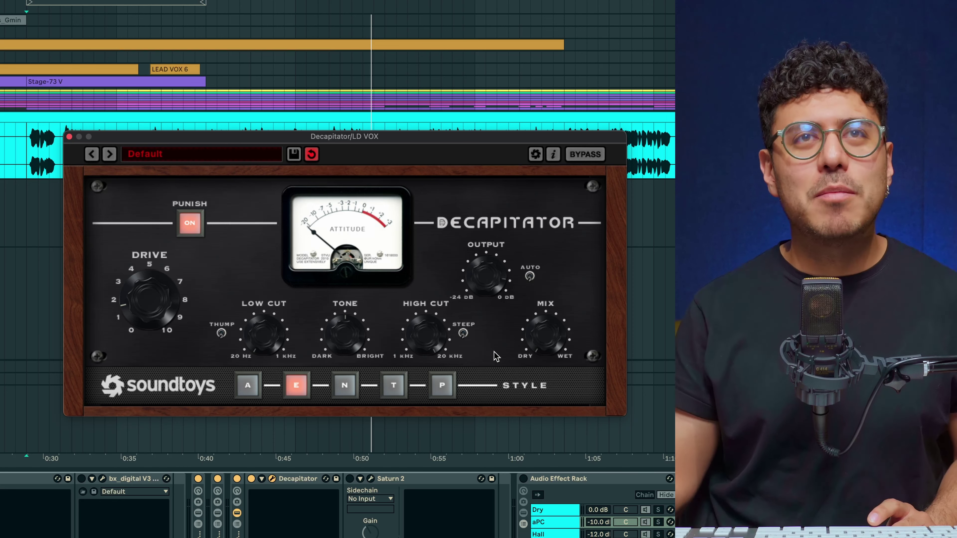
key("space")
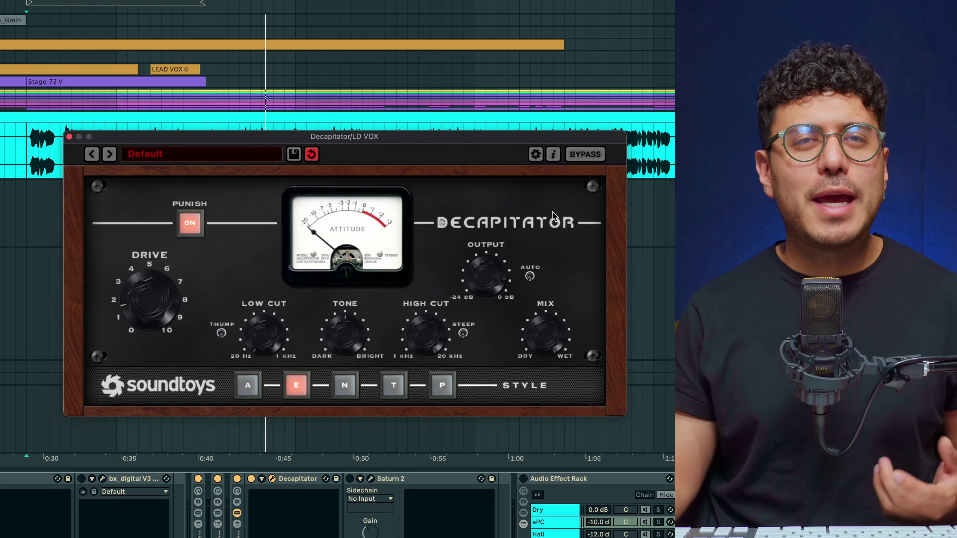
left_click(194, 228)
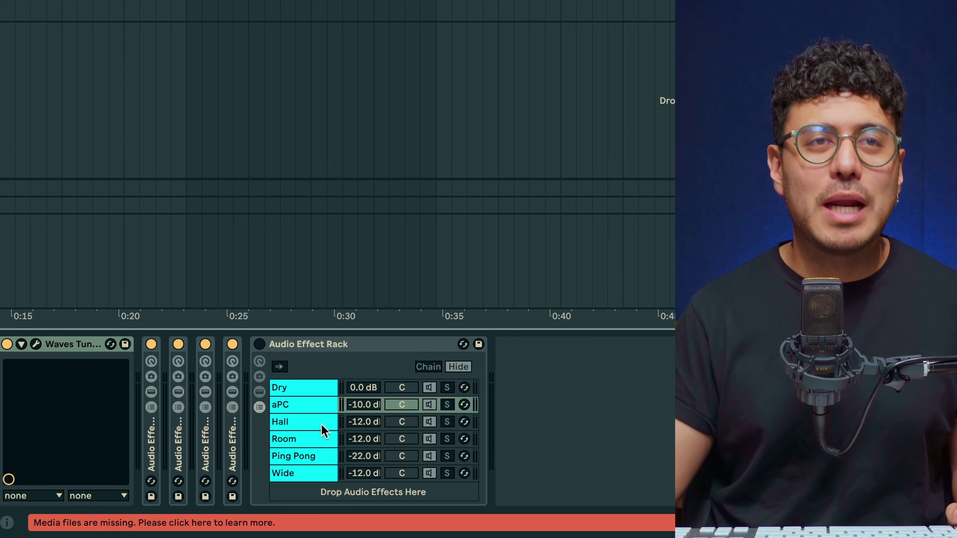
Select the lead vocal section from 11.1.1 to 17.3.1, keeping the LD VOX devices in view
left_click(311, 409)
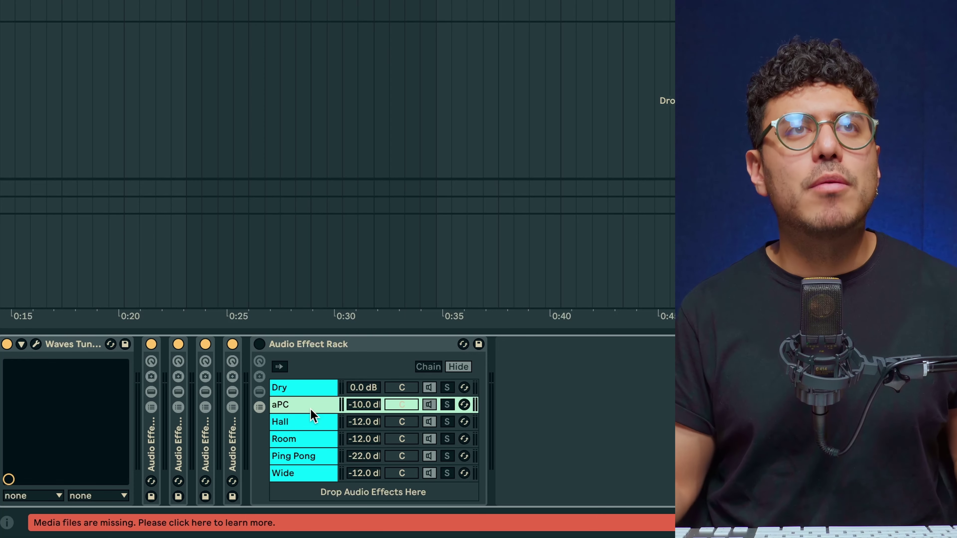
left_click_drag(310, 312, 716, 312)
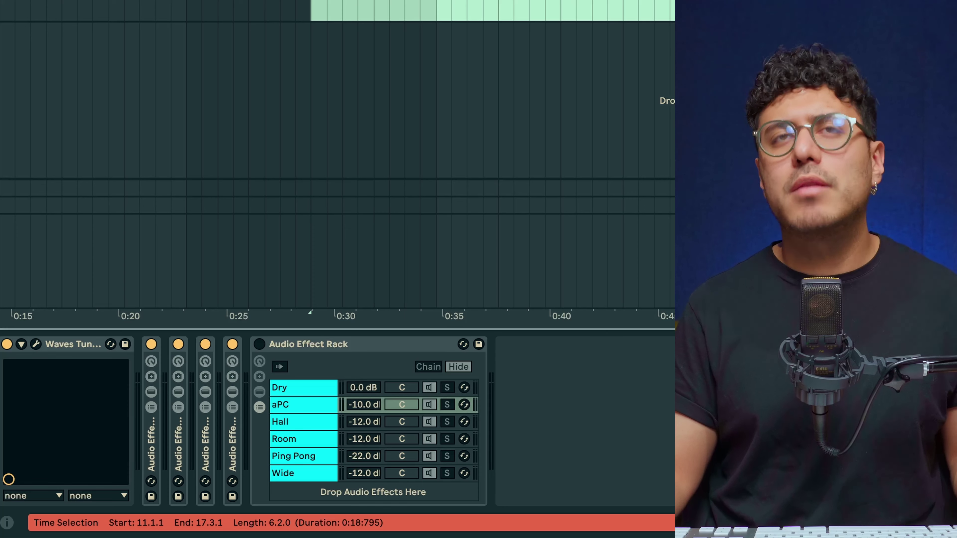
key("ctrl+alt+l")
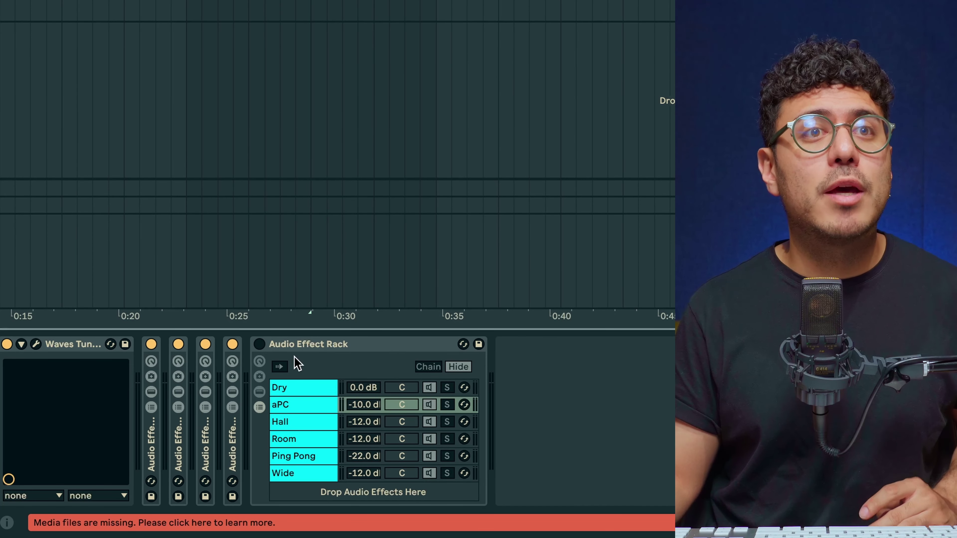
Enable the parallel Audio Effect Rack and deactivate its Hall, Room, Ping Pong and Wide chains
left_click(259, 344)
left_click(429, 421)
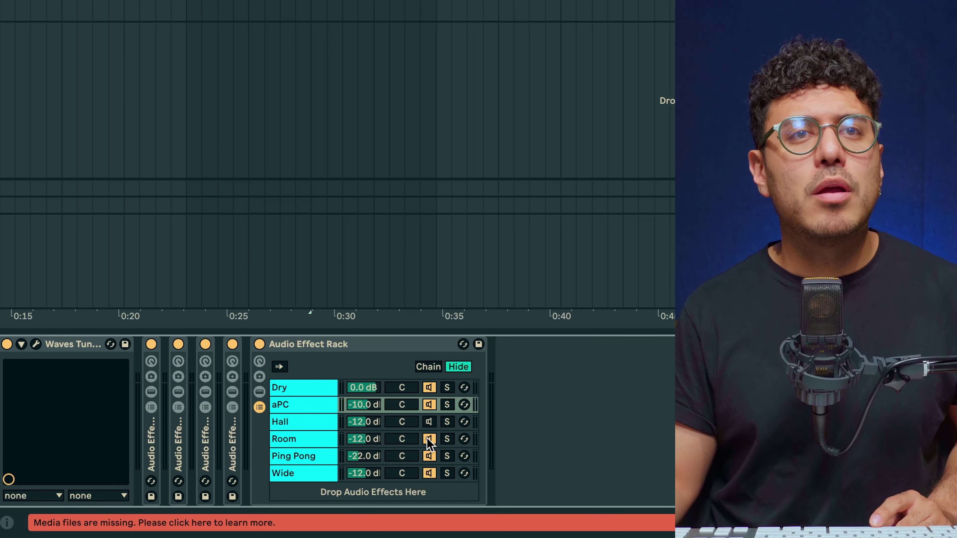
left_click(428, 455)
left_click(429, 473)
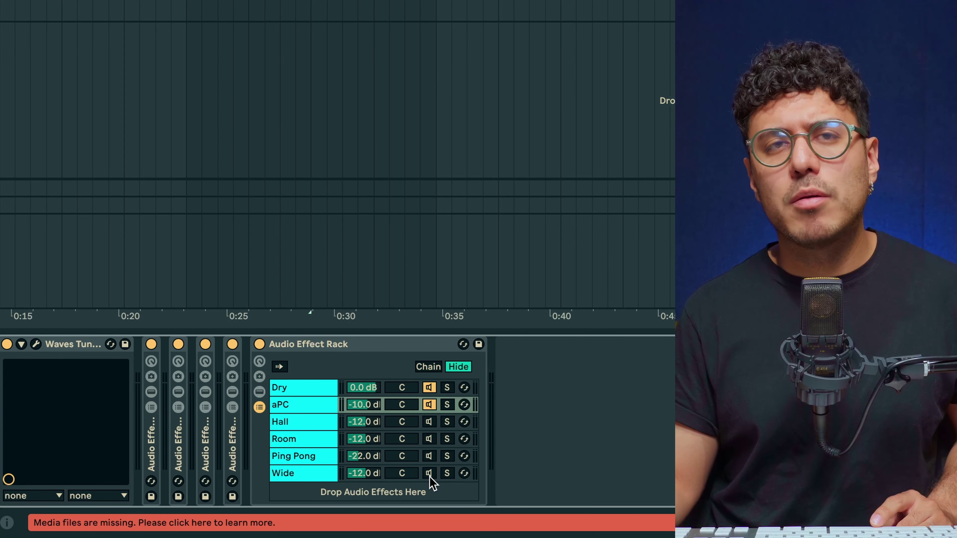
Show the devices of the aPC chain and open its UADx 1176LN Rev E Compressor to examine the settings
left_click(317, 412)
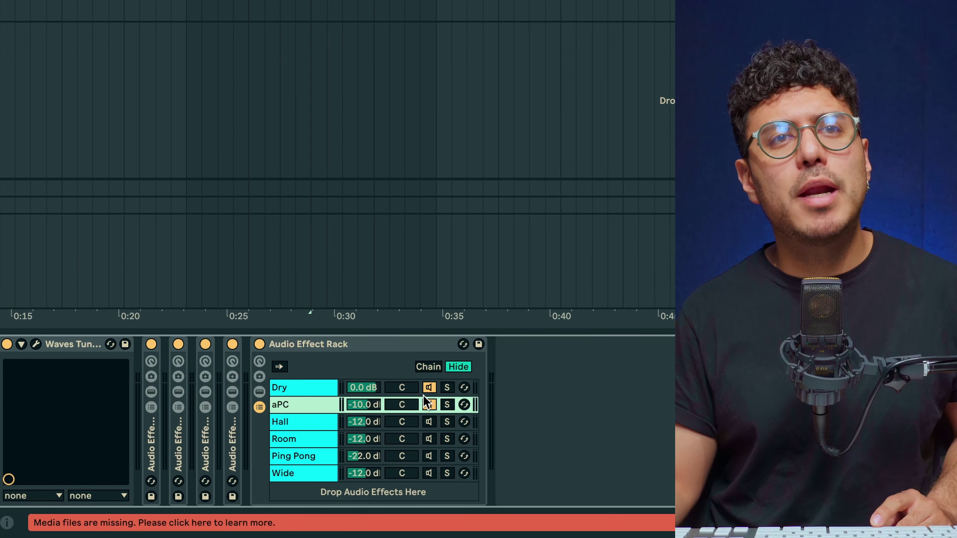
left_click(259, 392)
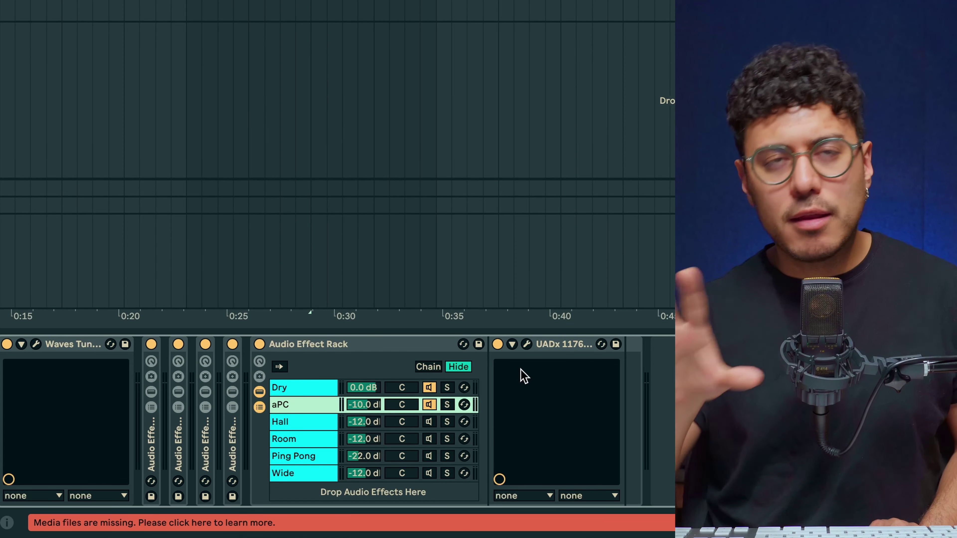
left_click(527, 344)
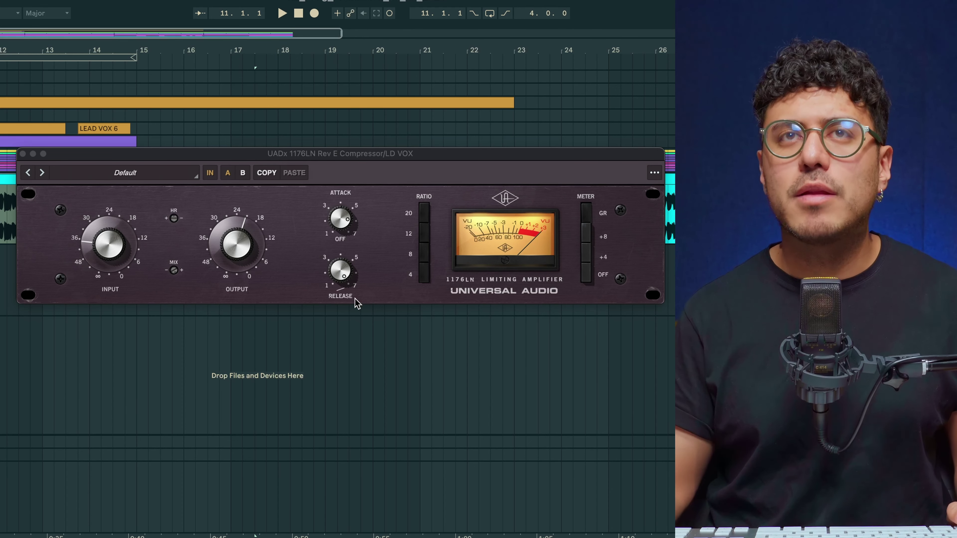
left_click(240, 246)
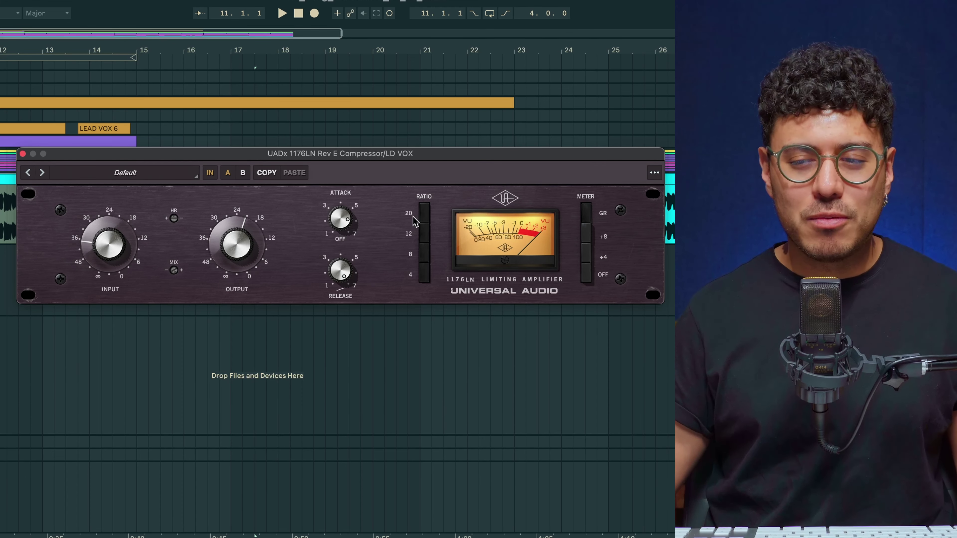
left_click(4, 85)
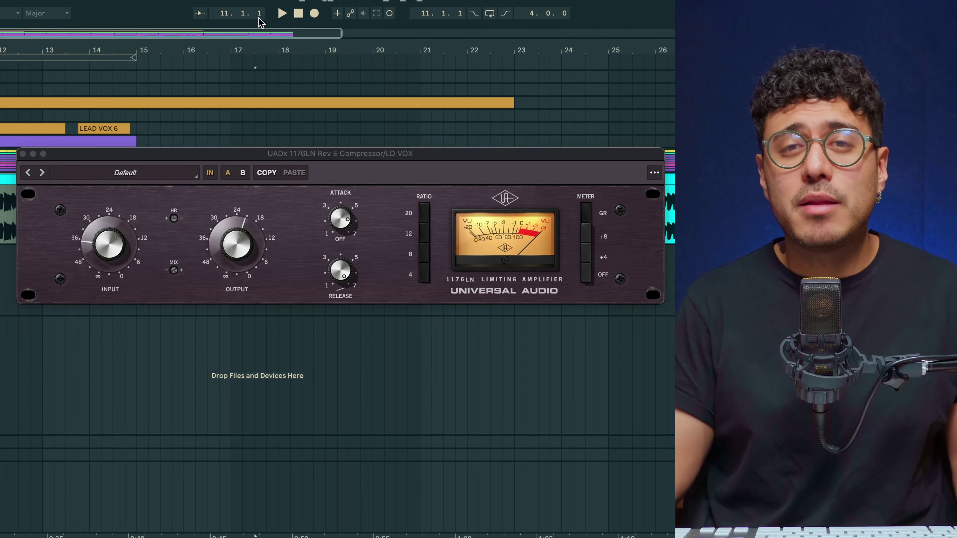
left_click(432, 155)
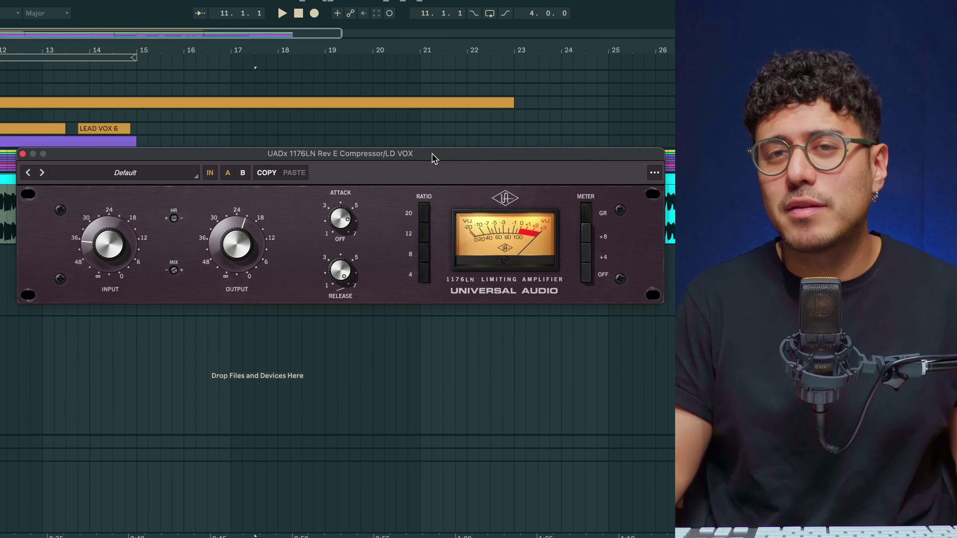
Play the lead vocal to hear the aPC chain's parallel compression, and close the compressor window
key("space")
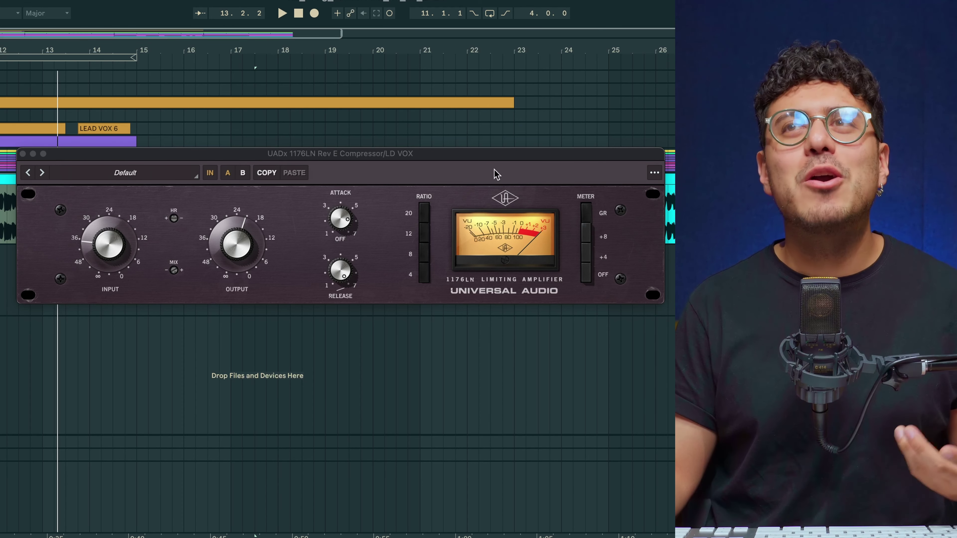
left_click(22, 153)
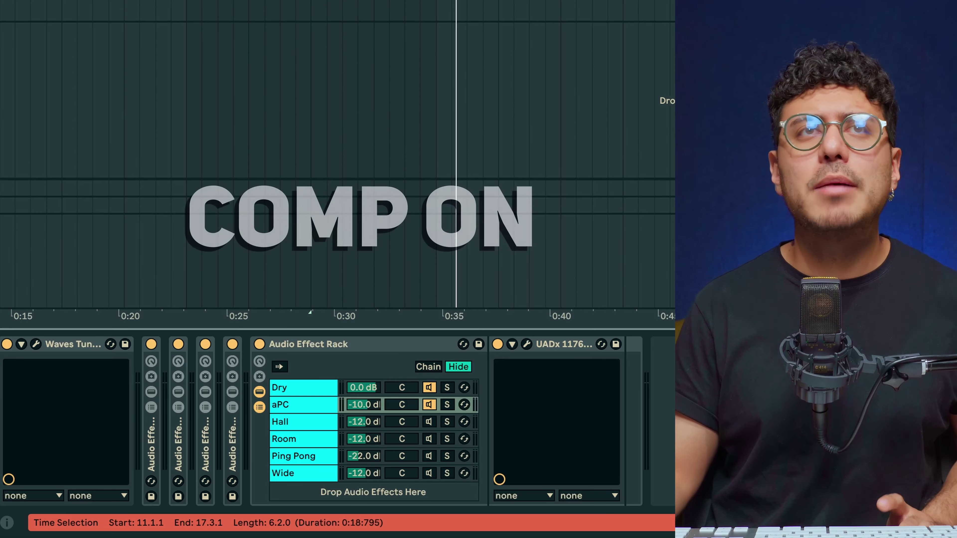
key("space")
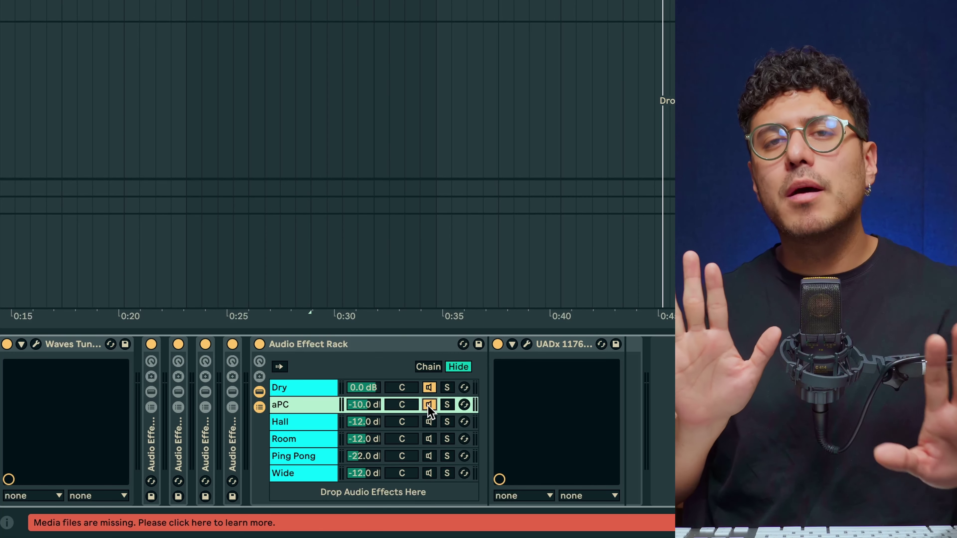
Move the Room chain above the Hall chain in the parallel rack
left_click(314, 422)
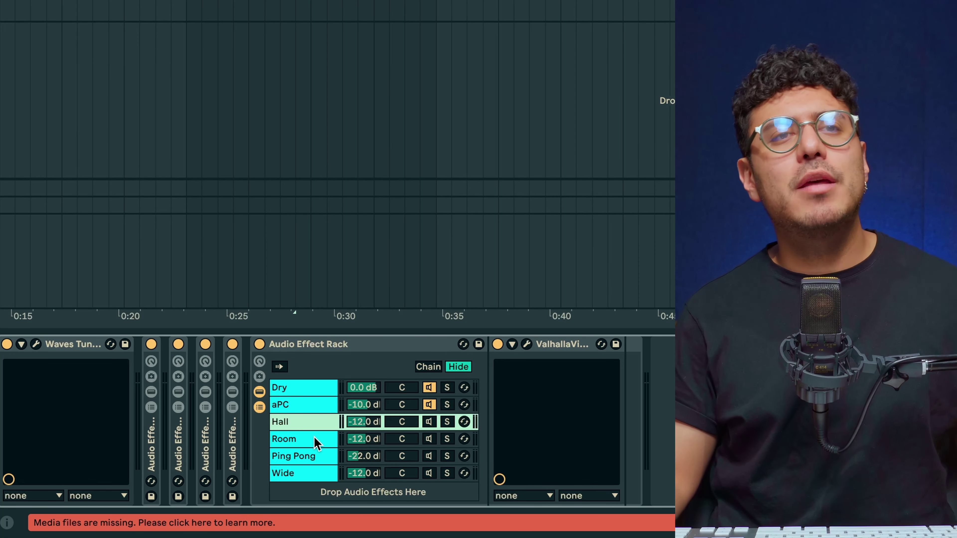
left_click_drag(315, 439, 315, 418)
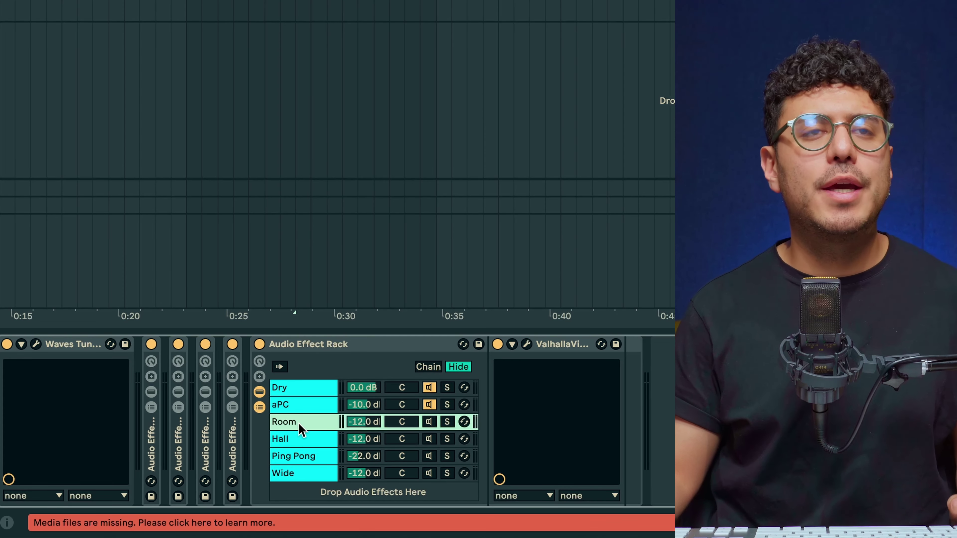
left_click(297, 439)
left_click(298, 423)
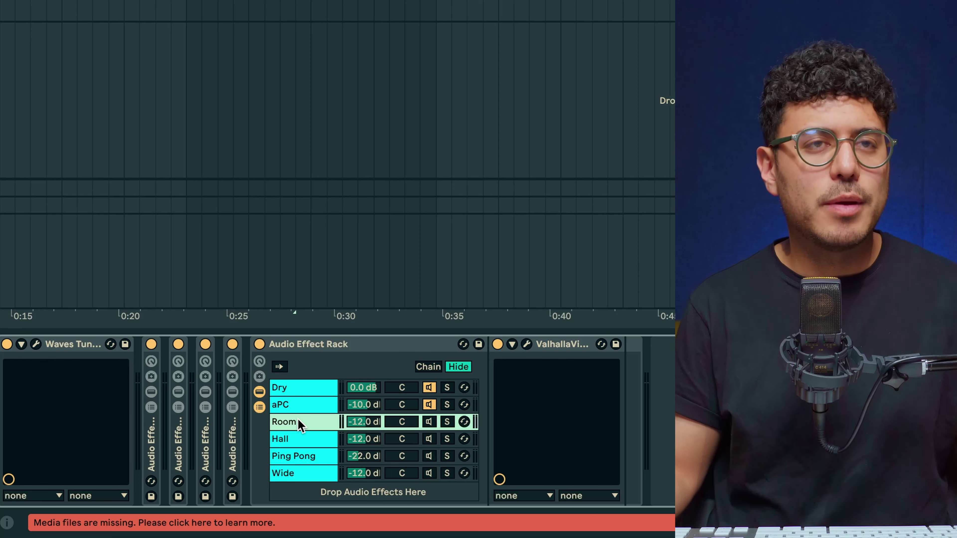
left_click(314, 439)
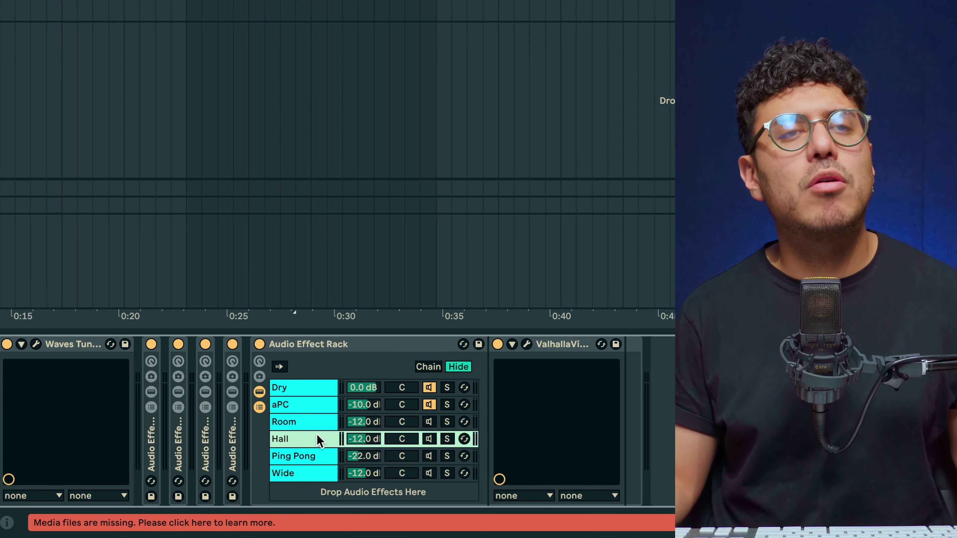
Open the Room chain's ValhallaVintageVerb, reposition its window over the arrangement and look at its preset list
left_click(318, 423)
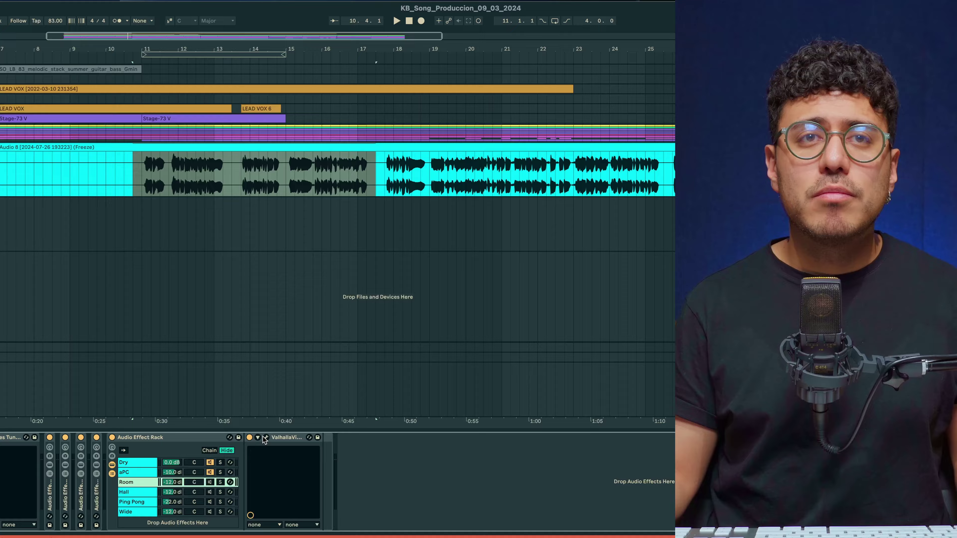
left_click(526, 344)
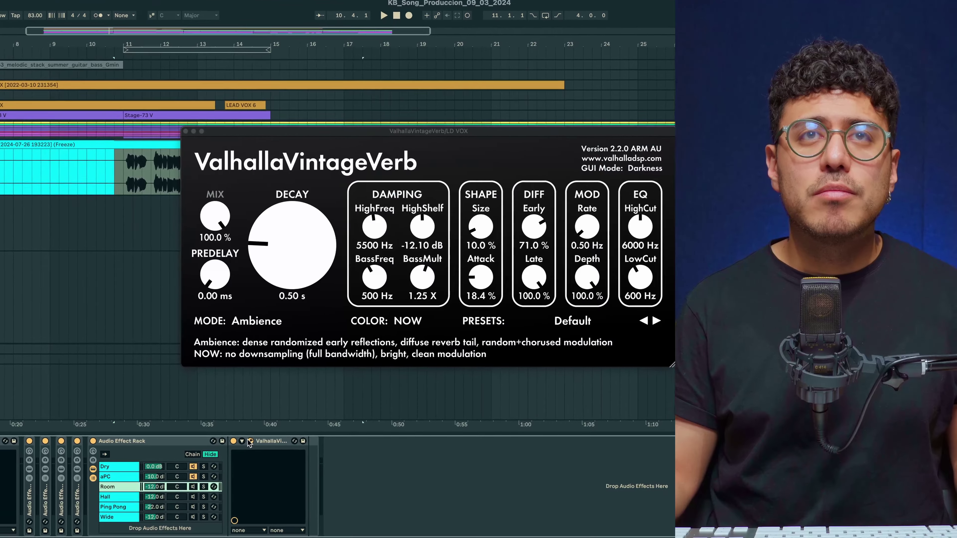
left_click_drag(262, 130, 256, 102)
left_click_drag(192, 88, 186, 93)
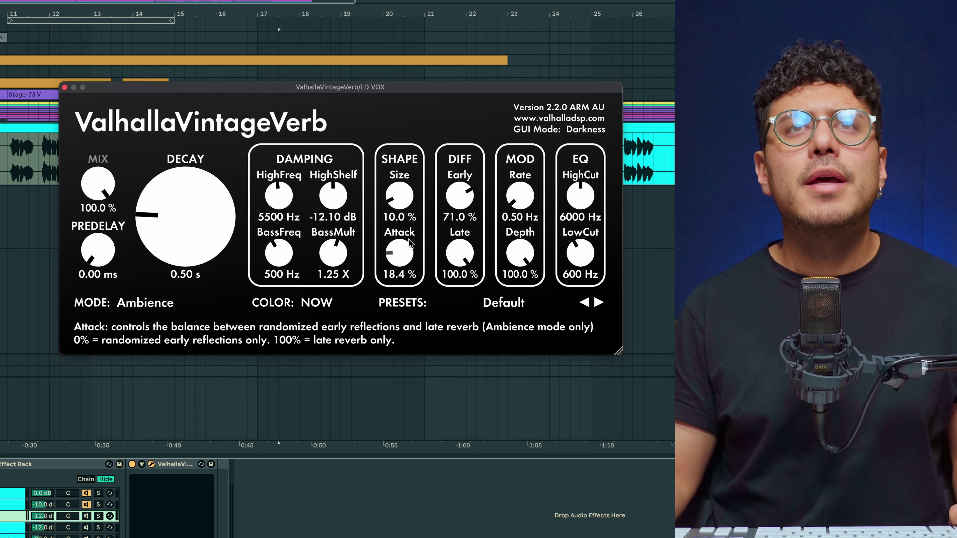
left_click(490, 306)
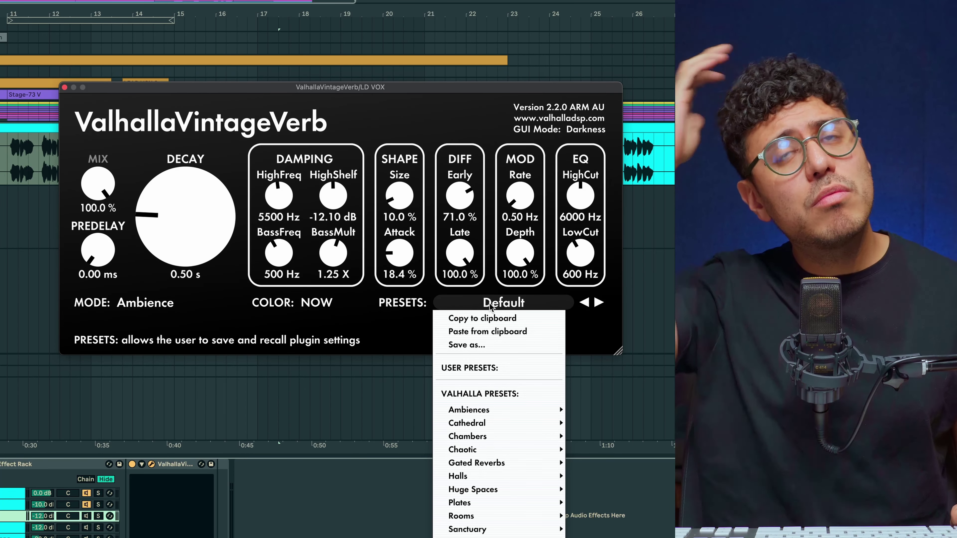
Play the lead vocal and toggle the Room chain off and on to compare the sound with and without reverb
left_click(42, 501)
key("space")
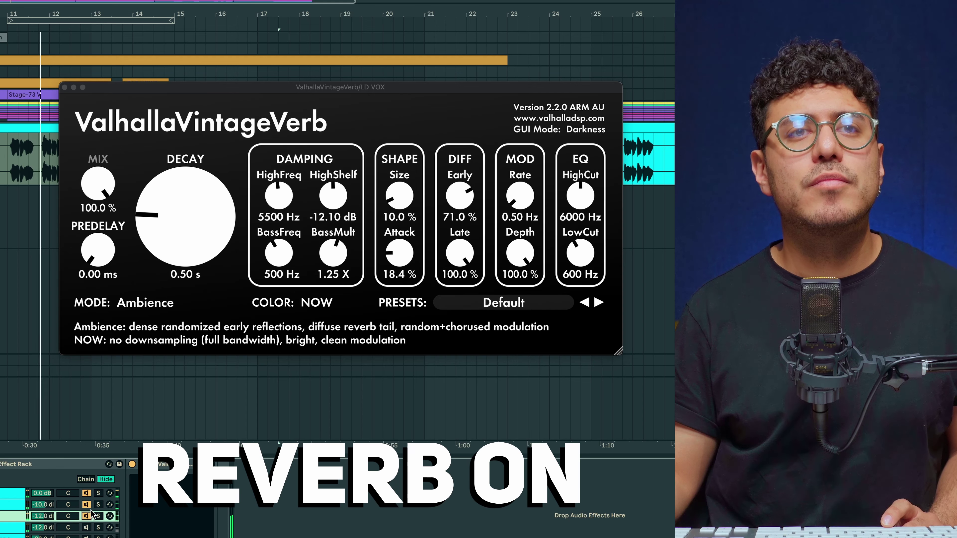
left_click(88, 517)
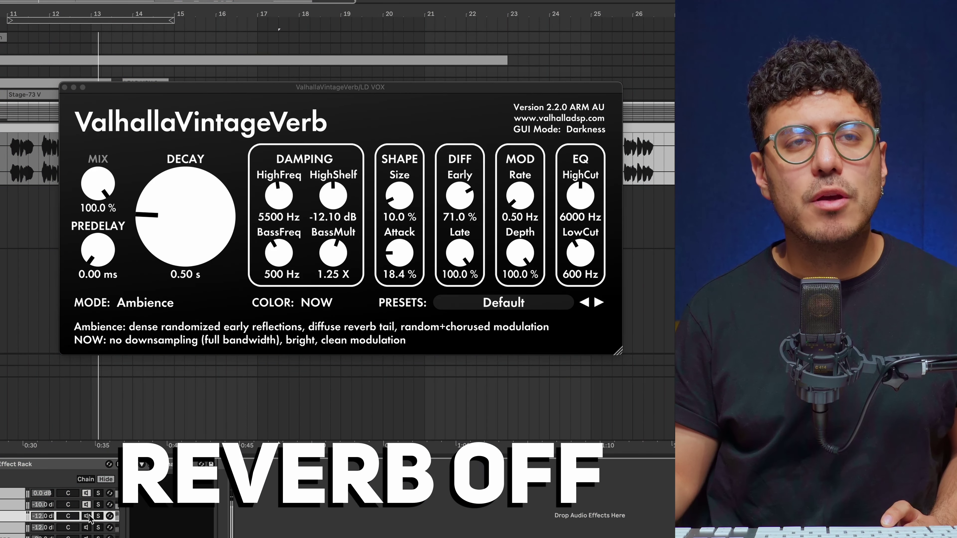
left_click(89, 517)
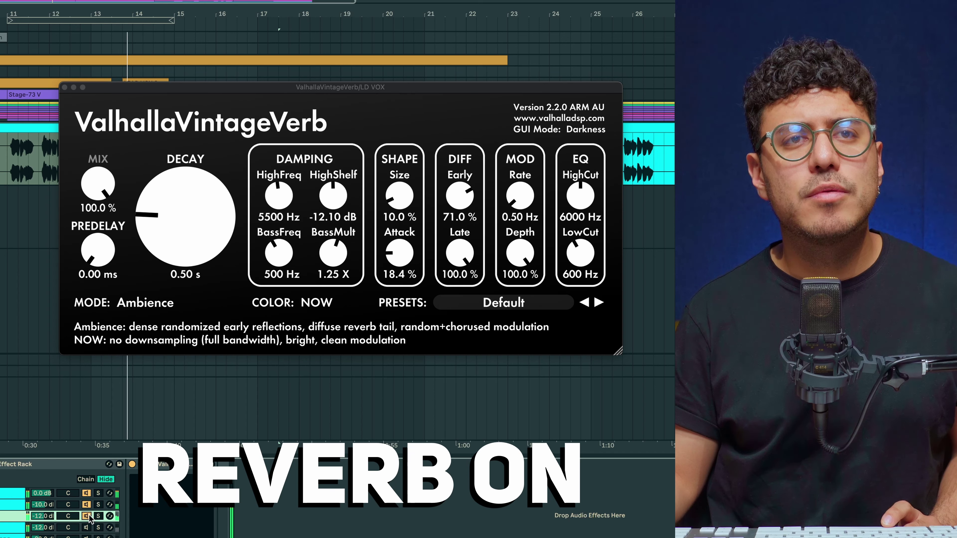